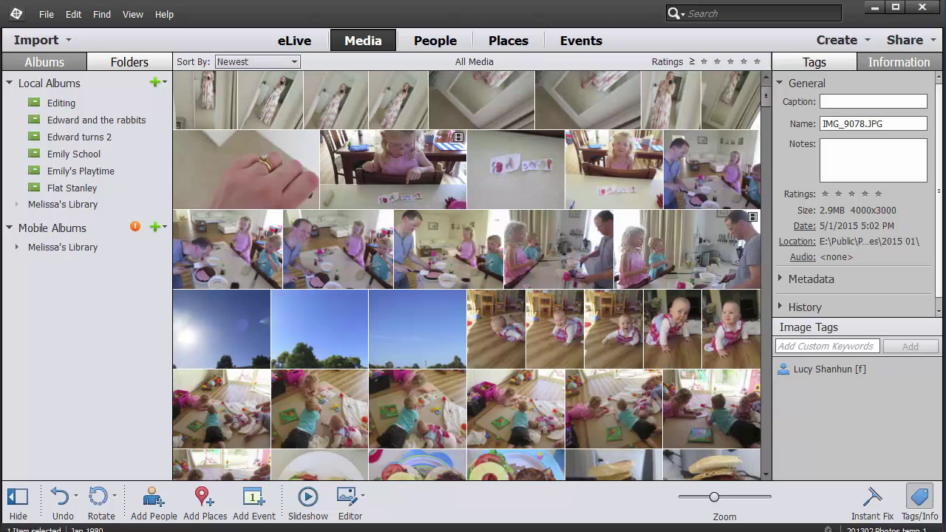
- Preview the crawling-baby photos full size one by one, then return to the thumbnail grid
left_click(510, 359)
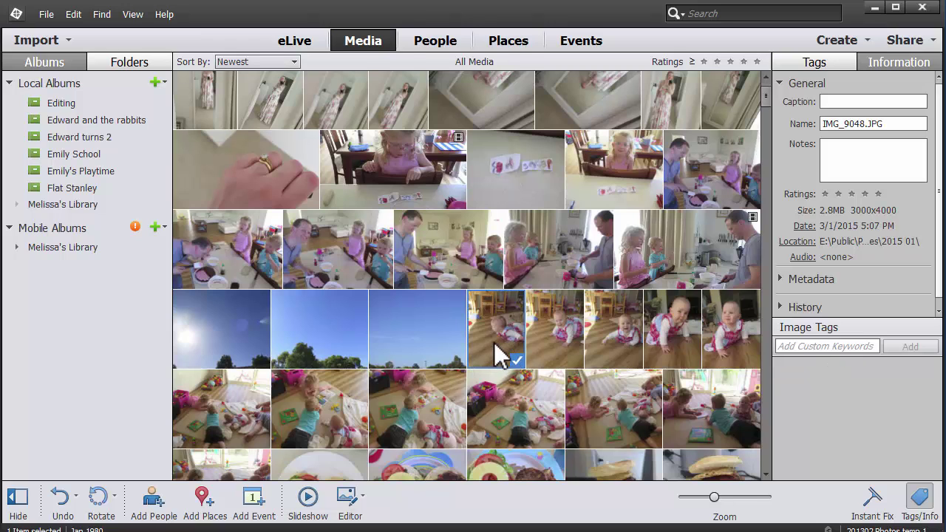
double_click(494, 342)
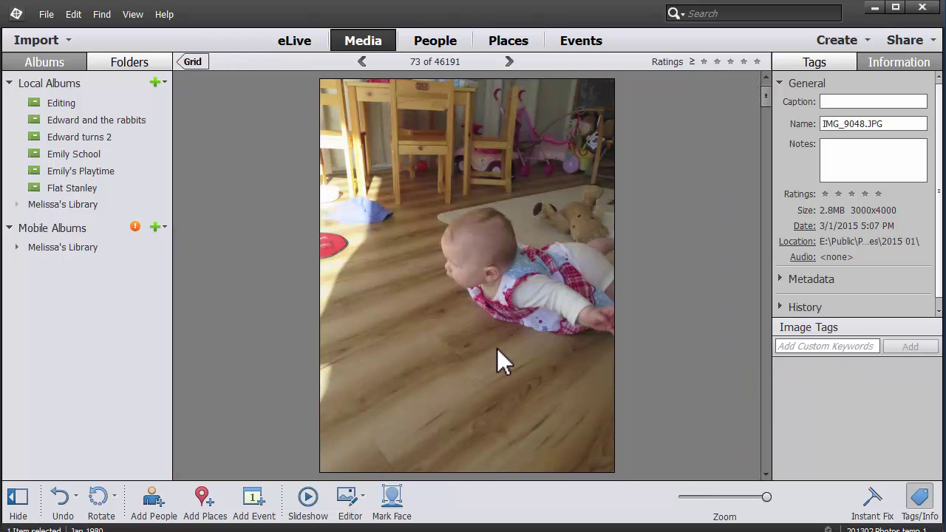
key("Right")
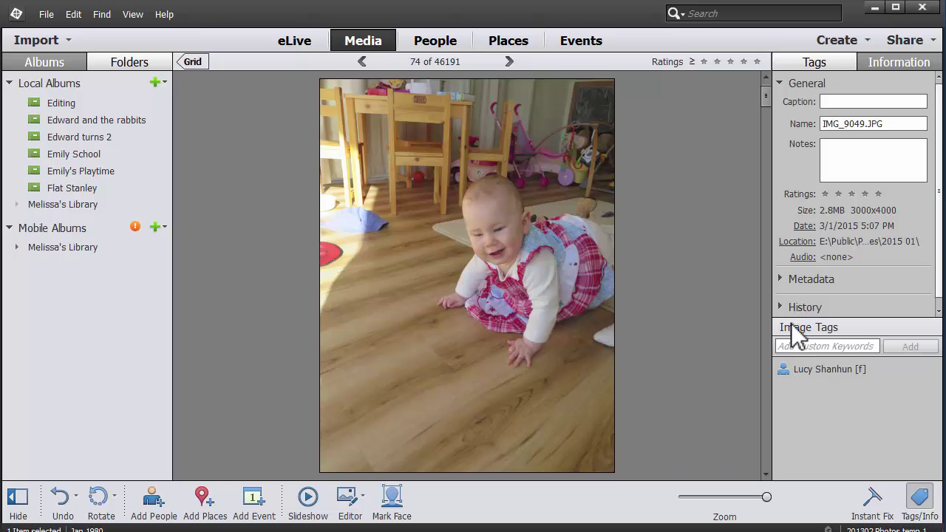
mouse_move(596, 282)
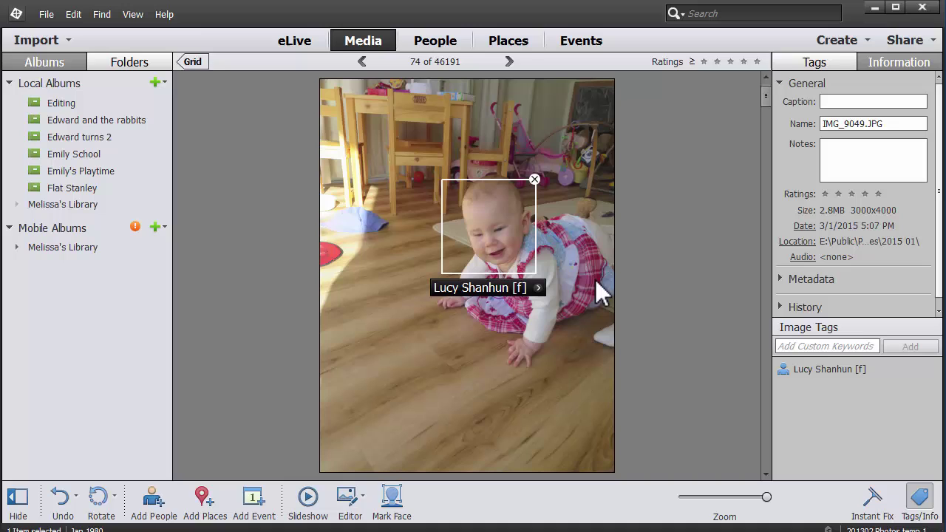
key("Right")
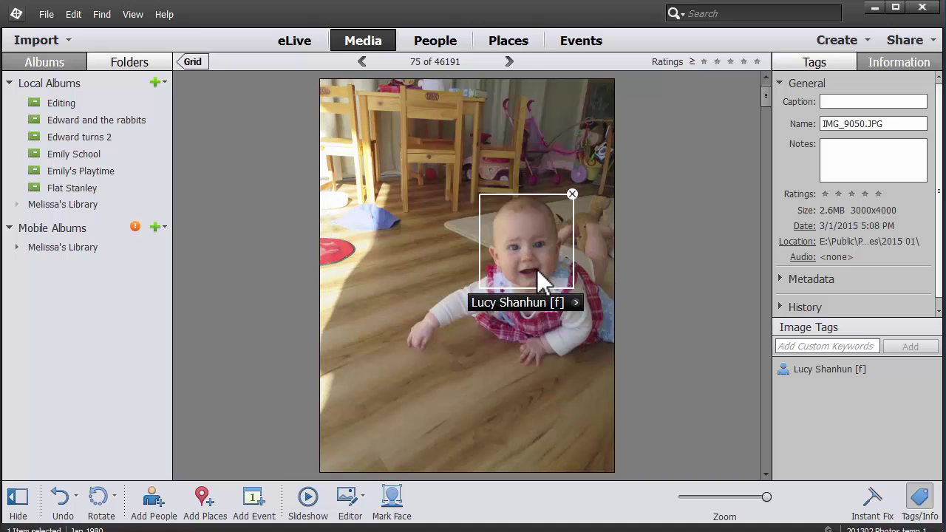
key("Right")
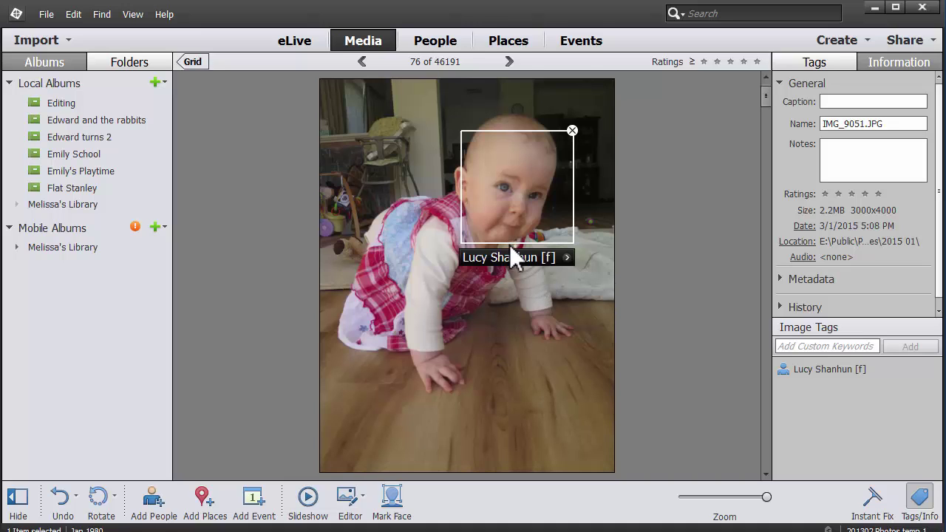
key("Right")
key("Right")
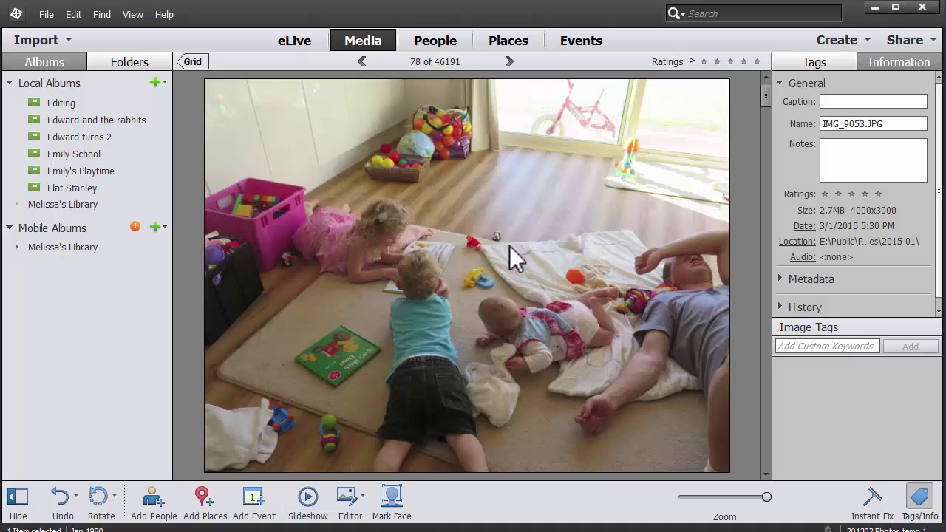
key("Left")
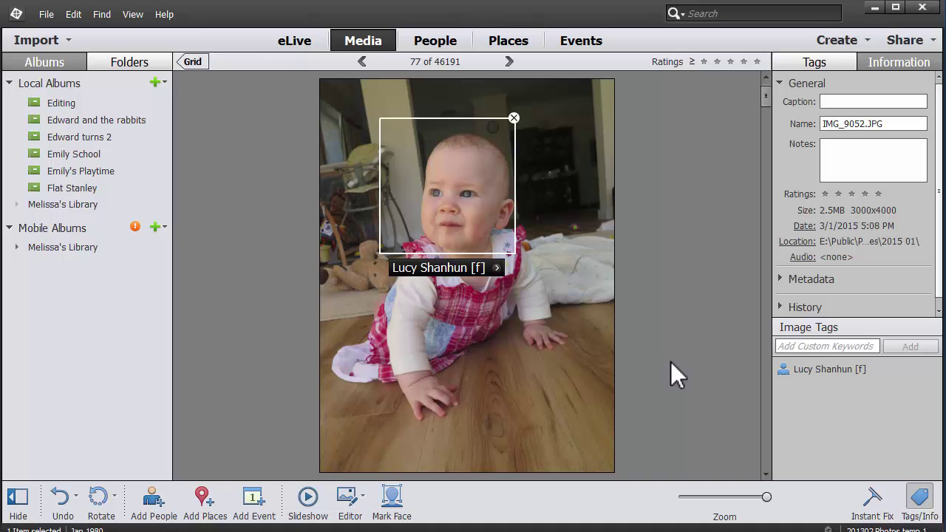
left_click(194, 62)
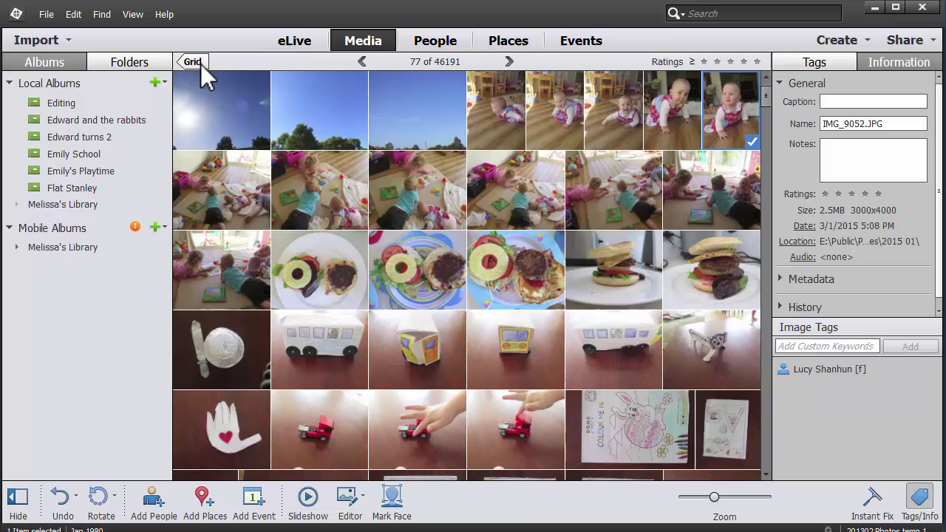
- Select all five crawling-baby photos, save their metadata to files, then select the third one
left_click(513, 133, "shift")
scroll(767, 85, "up", 1)
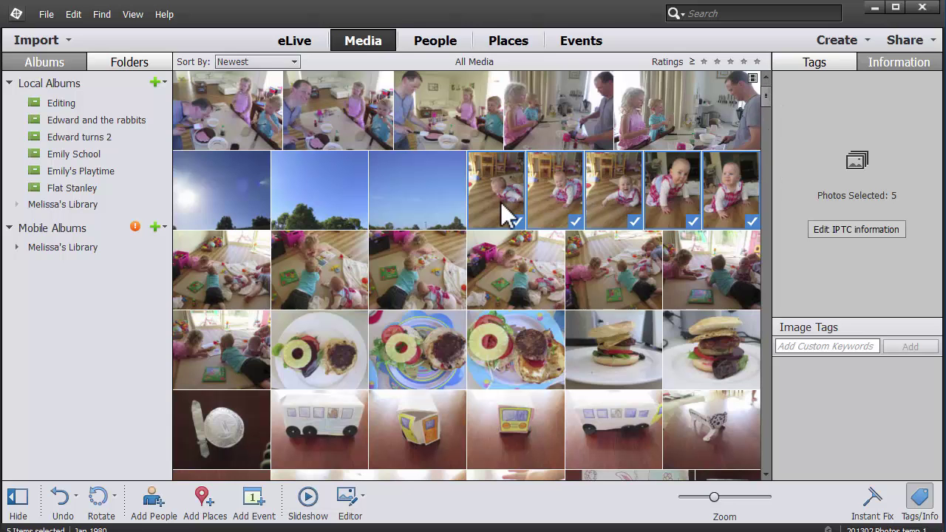
left_click(48, 15)
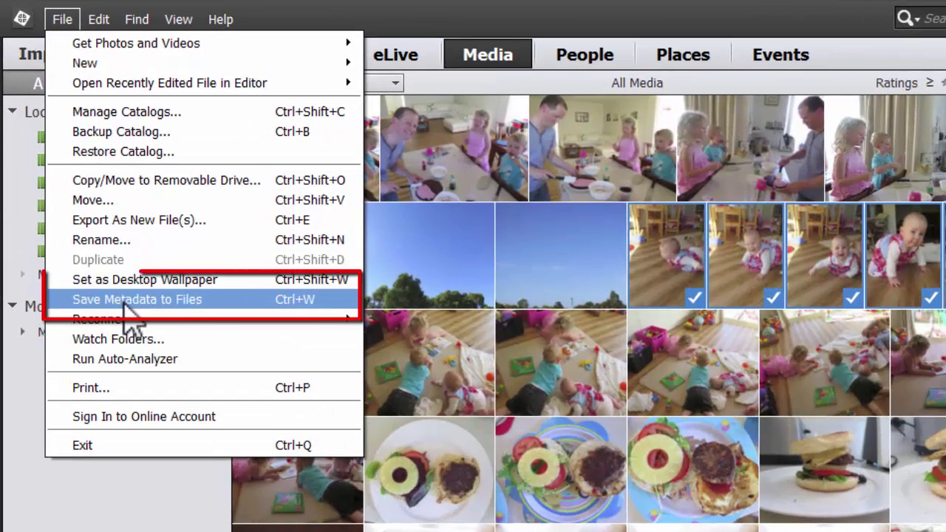
left_click(97, 222)
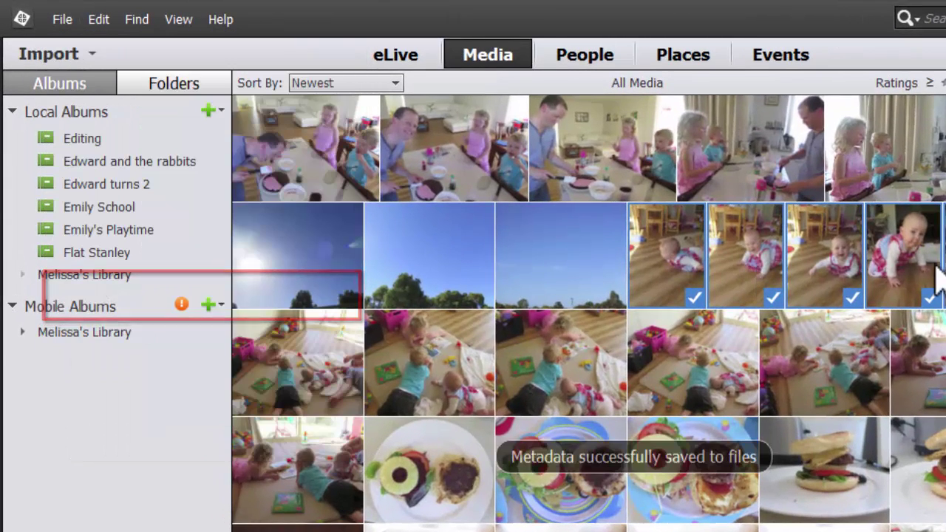
left_click(841, 285)
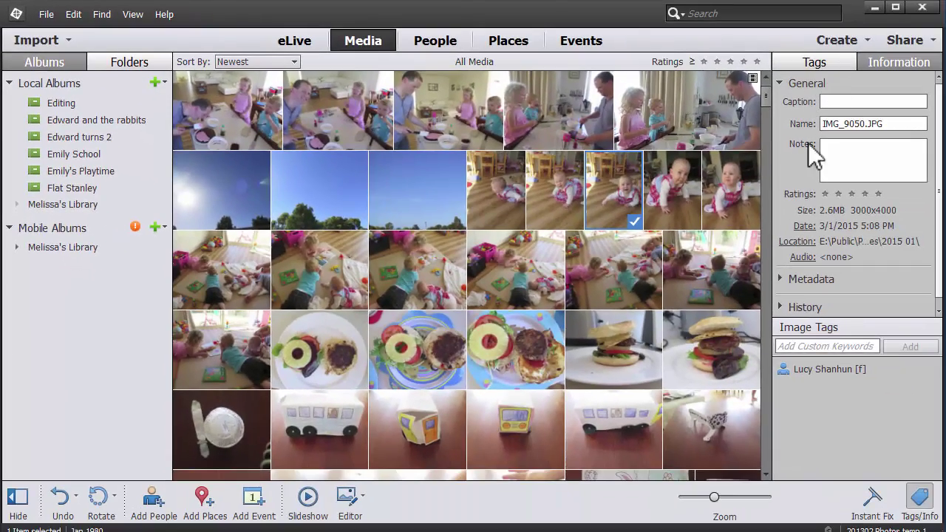
- Check that IMG_9050.JPG's Details tab lists the saved person tag under Tags, then close Properties
left_click(796, 244)
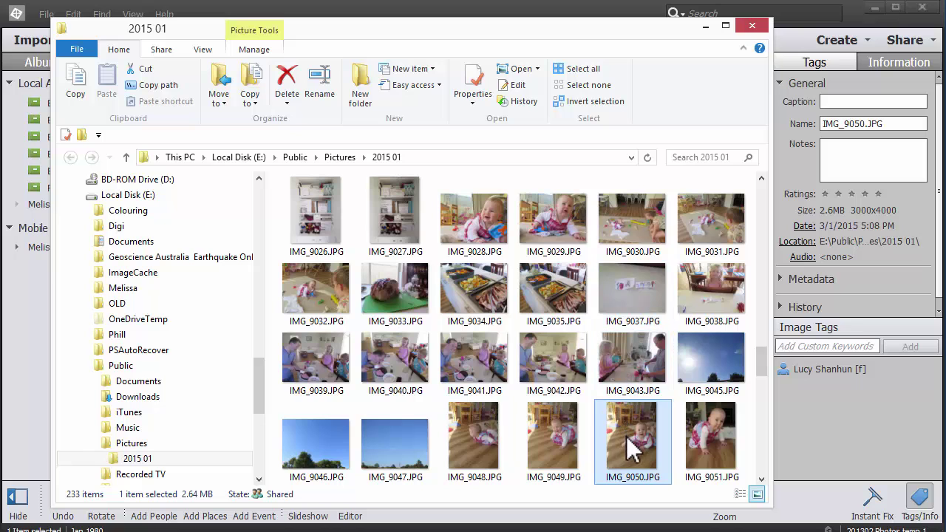
left_click(479, 87)
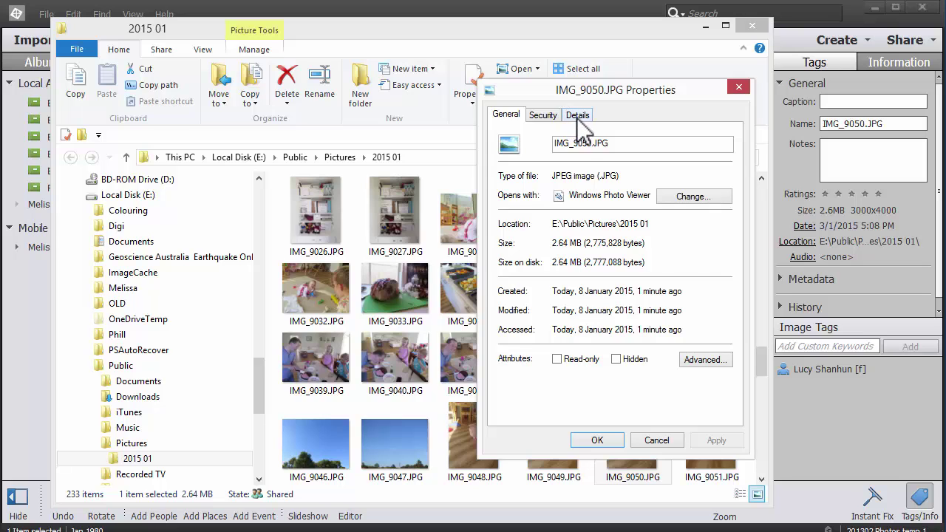
left_click(578, 118)
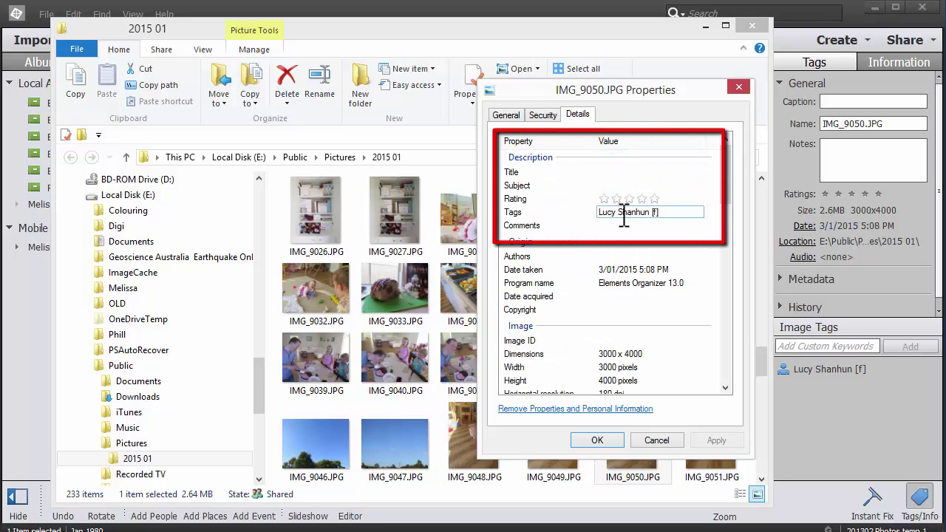
left_click(722, 189)
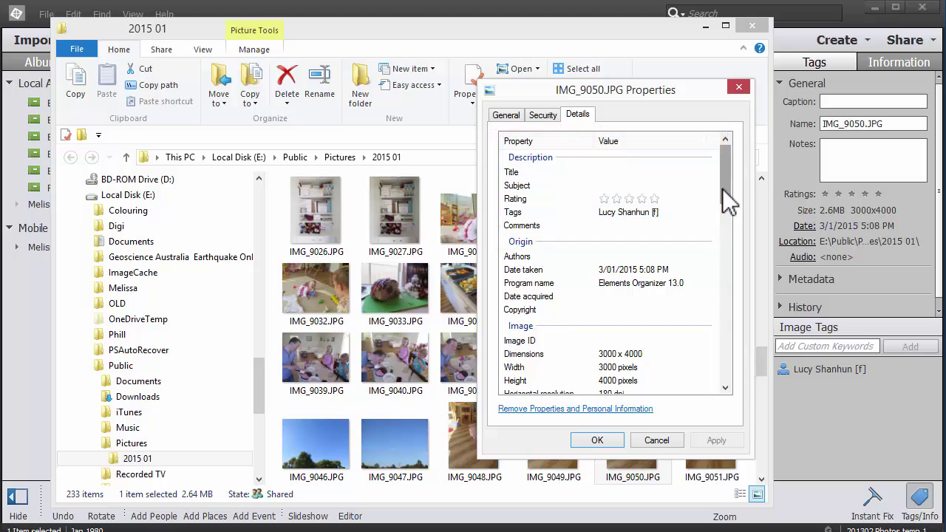
left_click_drag(722, 188, 725, 246)
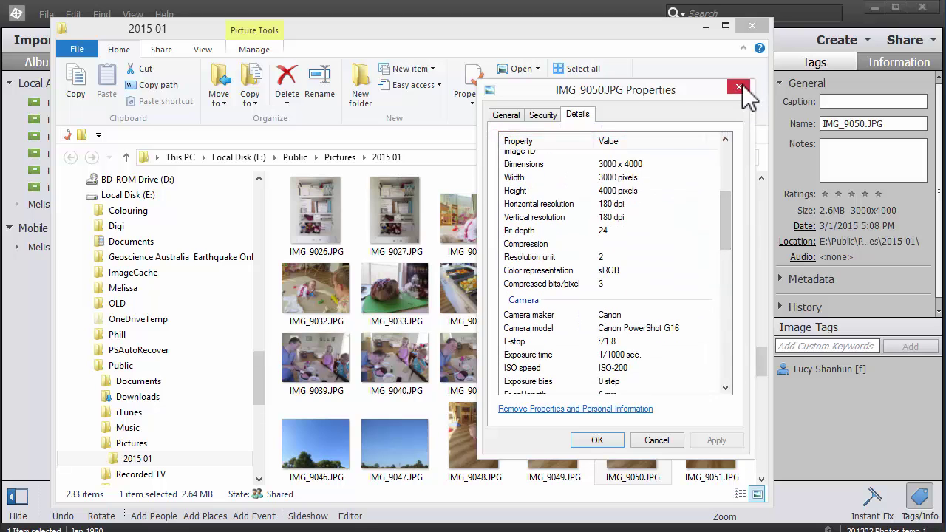
left_click(739, 87)
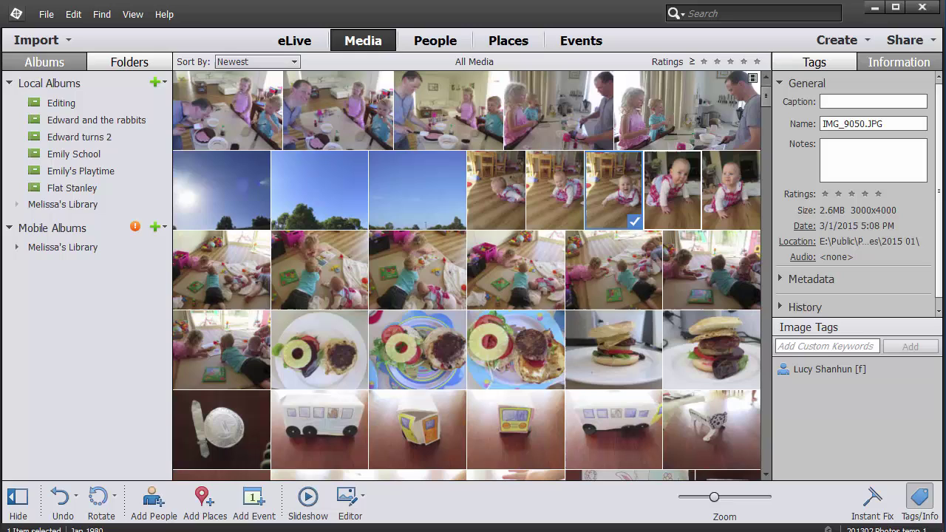
left_click(672, 190)
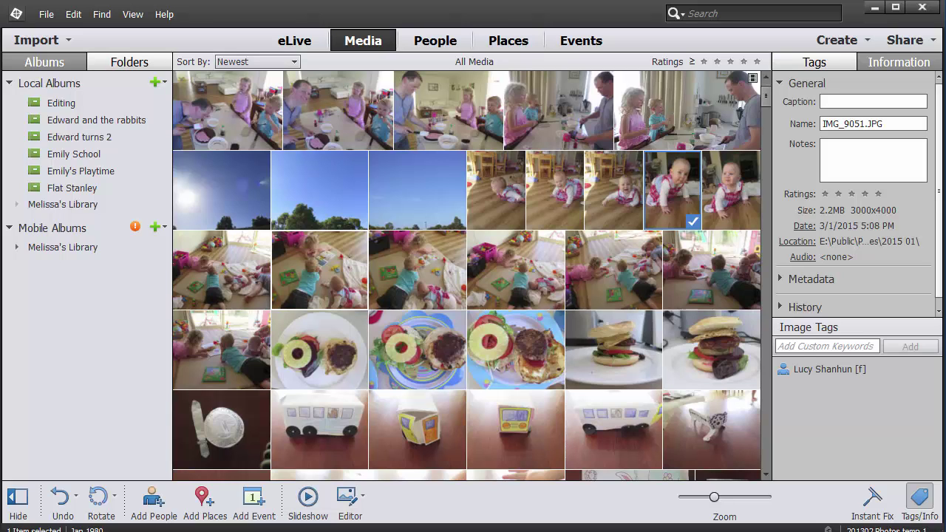
- Preview the rug photos full size, starting from IMG_9053, then return to the grid
left_click(253, 303)
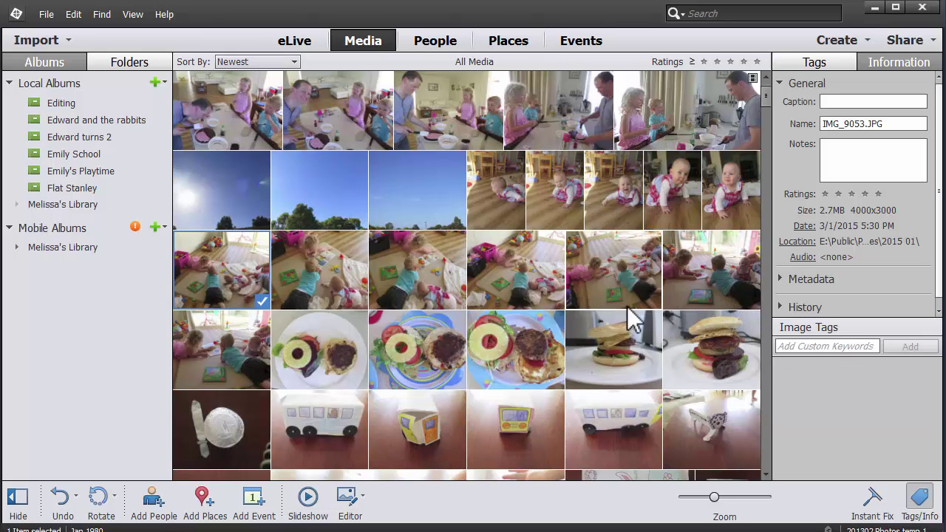
double_click(236, 362)
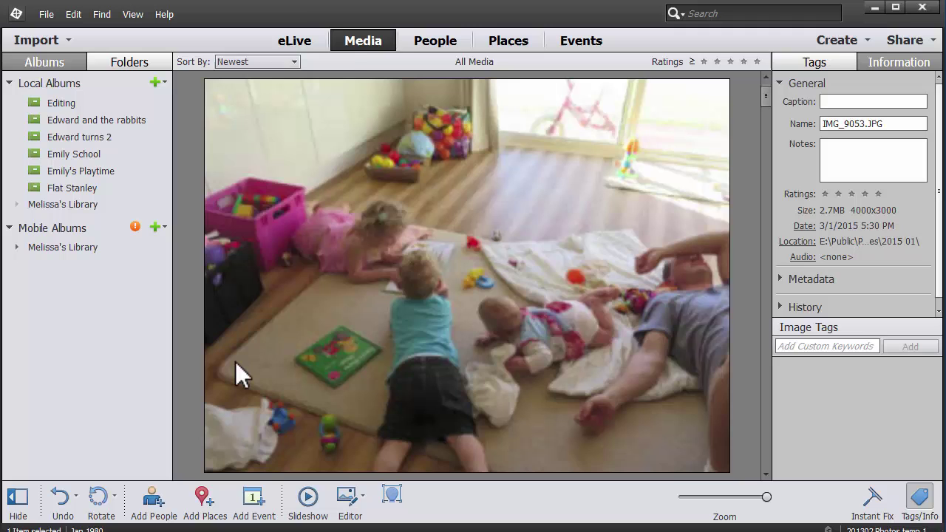
key("Right")
key("Right")
key("Right")
key("Right")
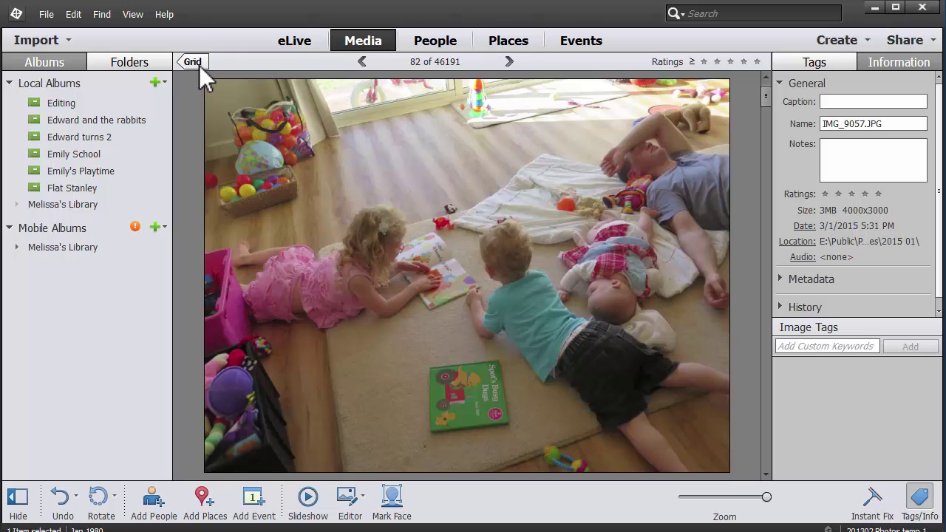
left_click(200, 67)
- Select the seven rug photos from IMG_9053 onward and enlarge the grid thumbnails
left_click(244, 268)
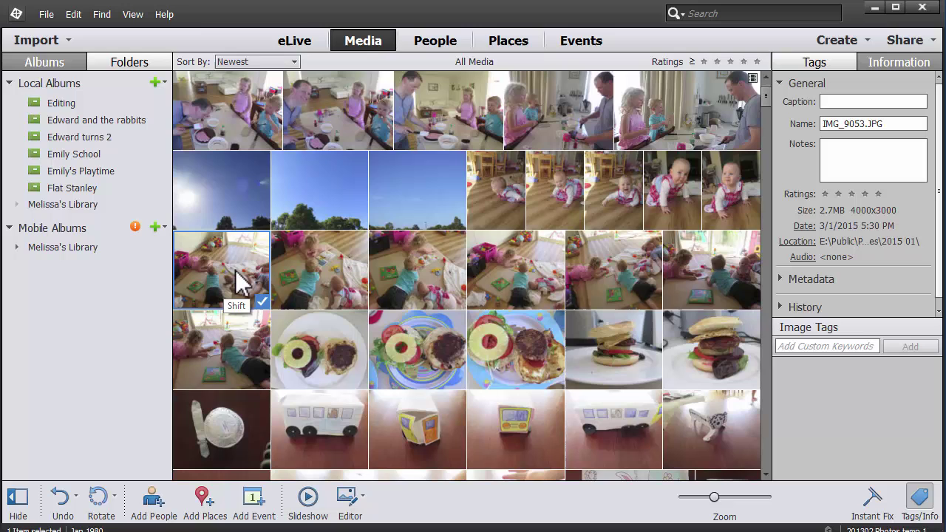
left_click(230, 360, "shift")
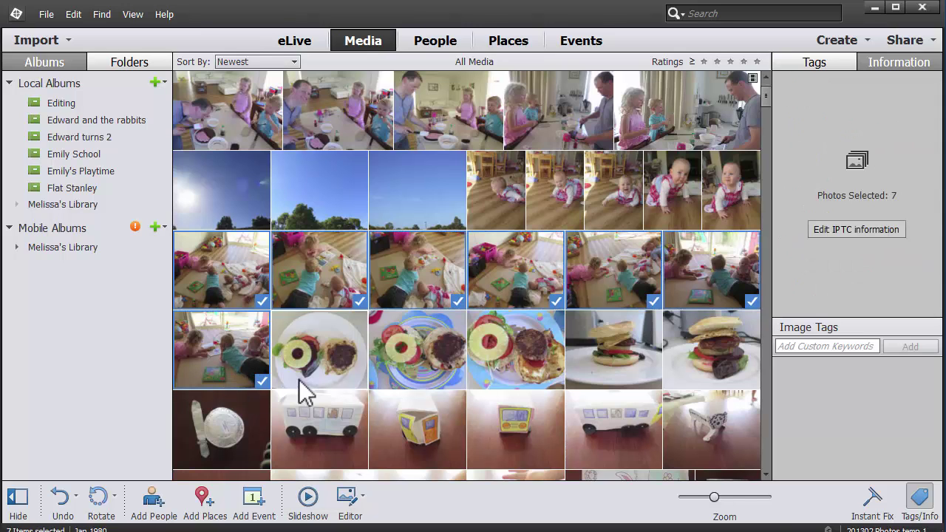
left_click(725, 498)
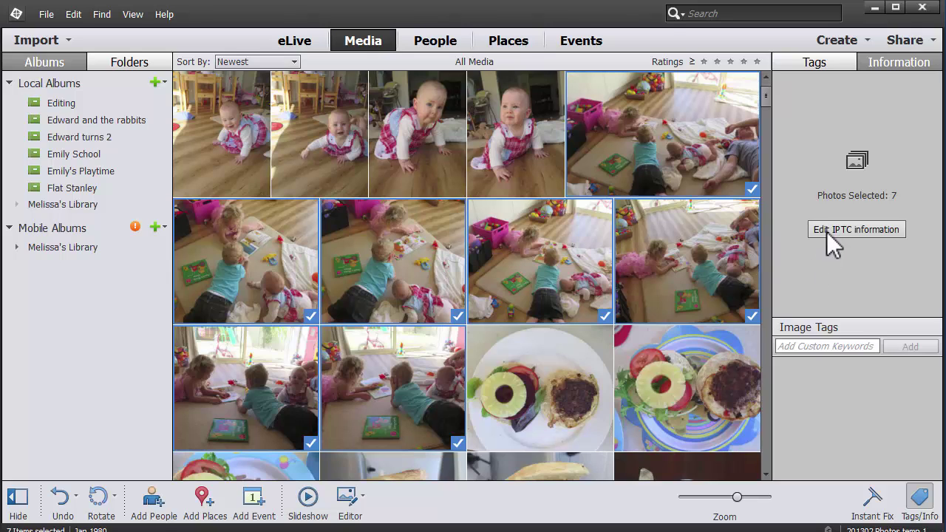
- Give the seven rug photos a shared IPTC description of the reading scene
left_click(828, 232)
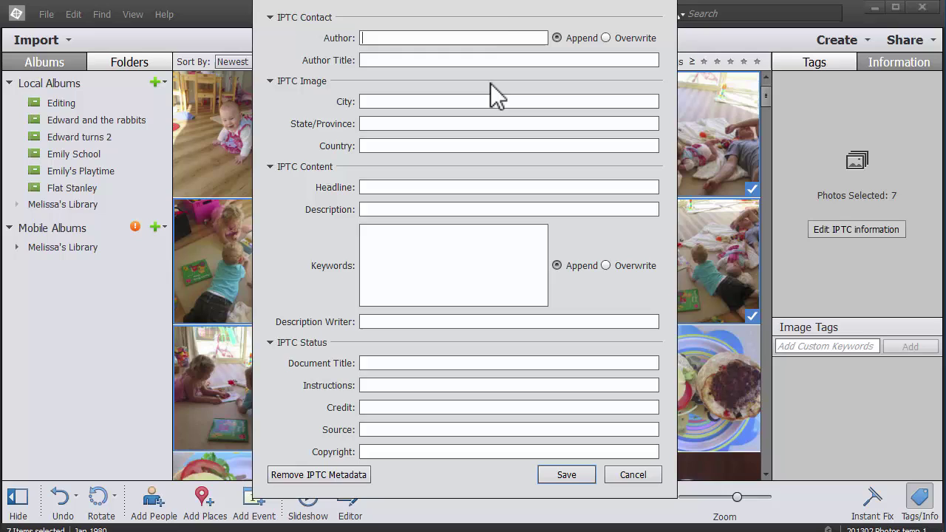
mouse_move(497, 3)
left_mouse_down()
mouse_move(503, 25)
mouse_move(502, 17)
left_mouse_up()
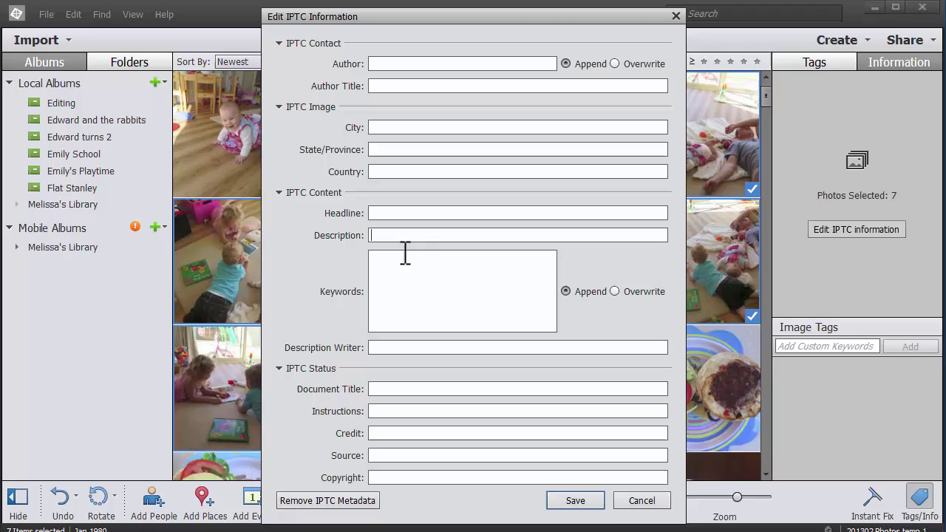
type("Emil")
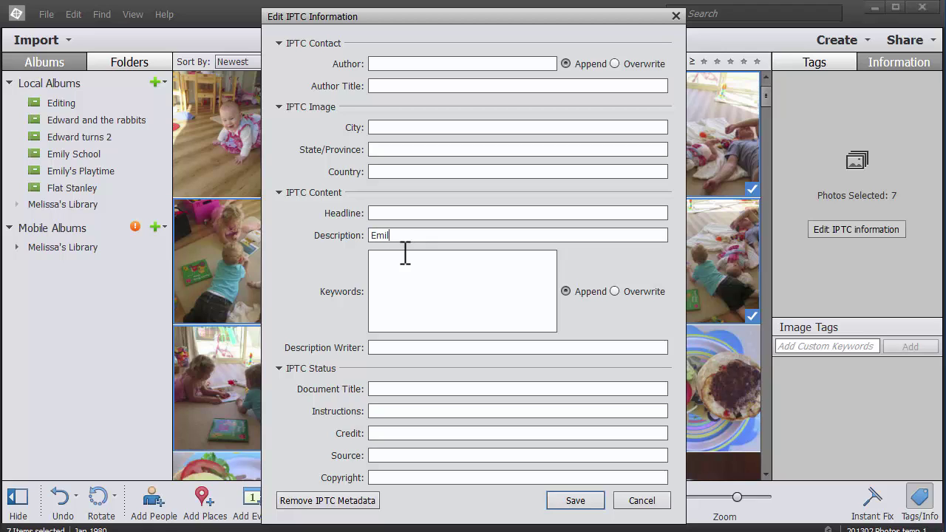
type("y reading to Lucy and Edward")
left_click(571, 503)
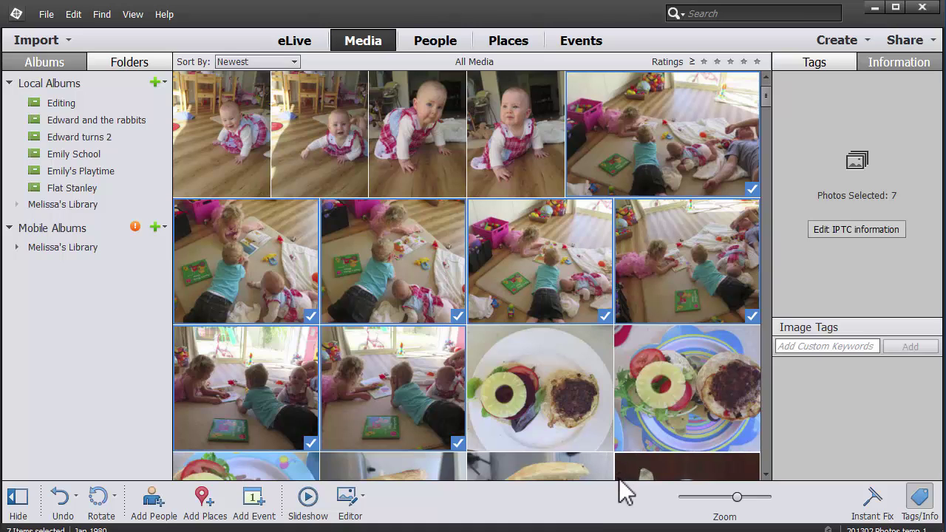
- Select IMG_9053 alone and open its 2015 01 folder in File Explorer
left_click(547, 284)
left_click(647, 185)
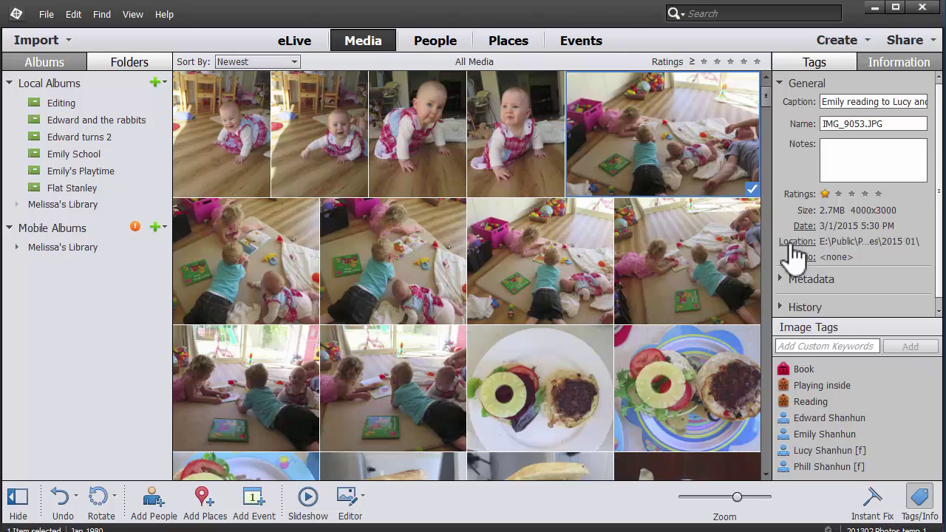
left_click(798, 243)
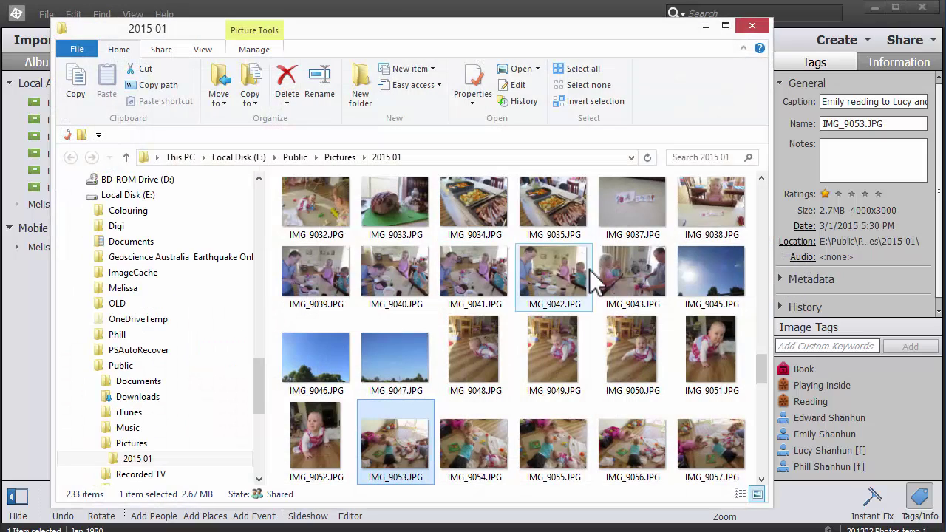
- Open IMG_9053.JPG's Properties on the Details tab to review Title and Subject
left_click(477, 87)
left_click(574, 111)
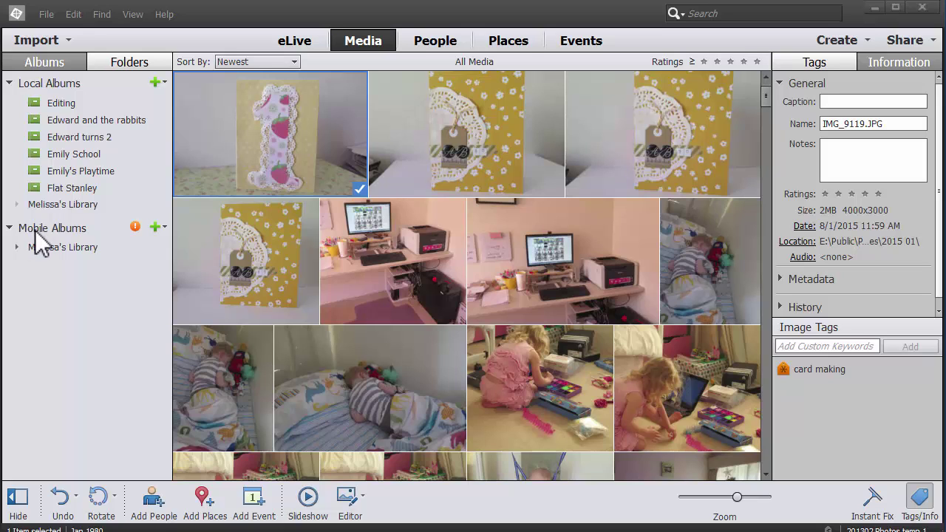
- Extend the selection to the eleven newest photos and point at Save Metadata to Files
mouse_move(23, 240)
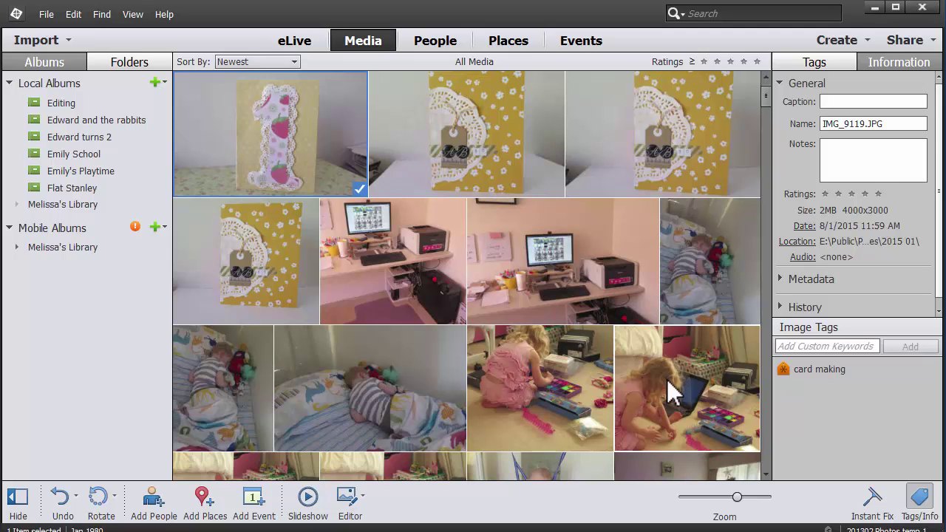
left_click(674, 406, "shift")
left_click(45, 14)
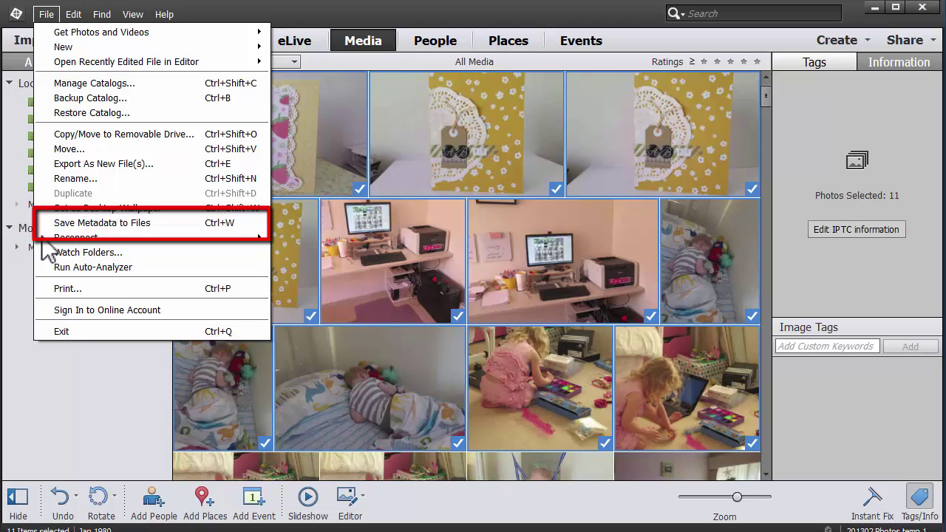
mouse_move(61, 240)
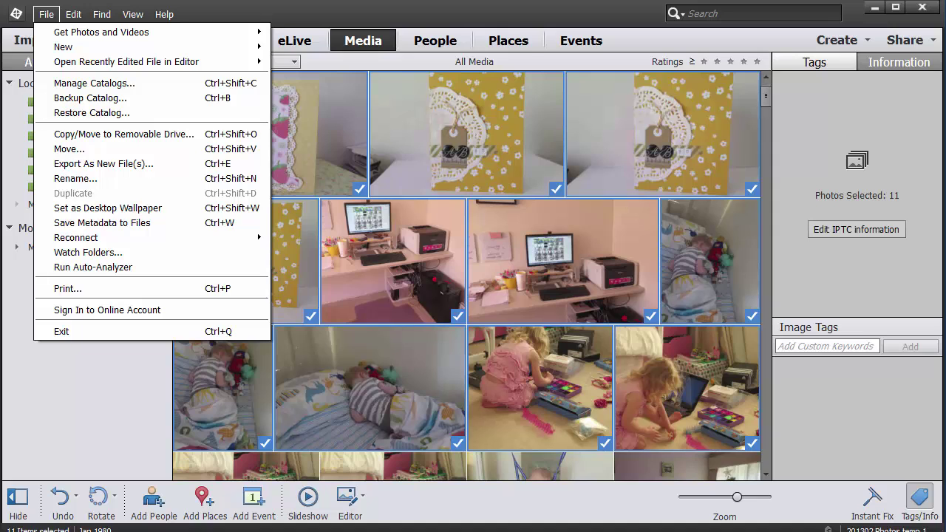
- Close the menu, then save the eleven selected photos' metadata into their files
key("Escape")
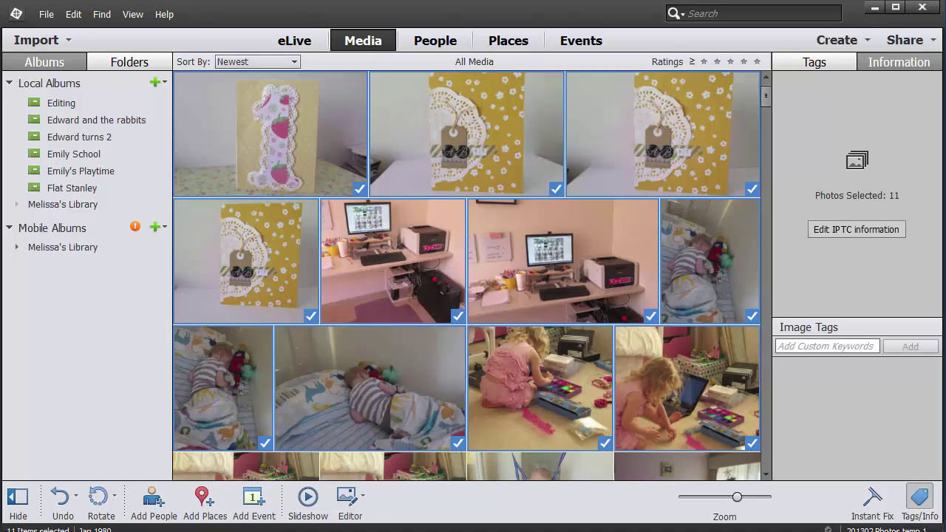
left_click(46, 15)
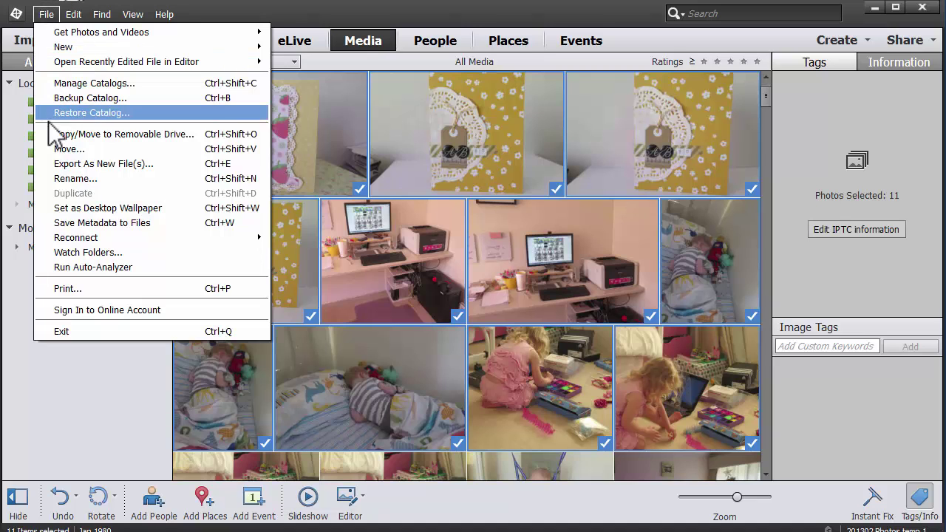
left_click(57, 224)
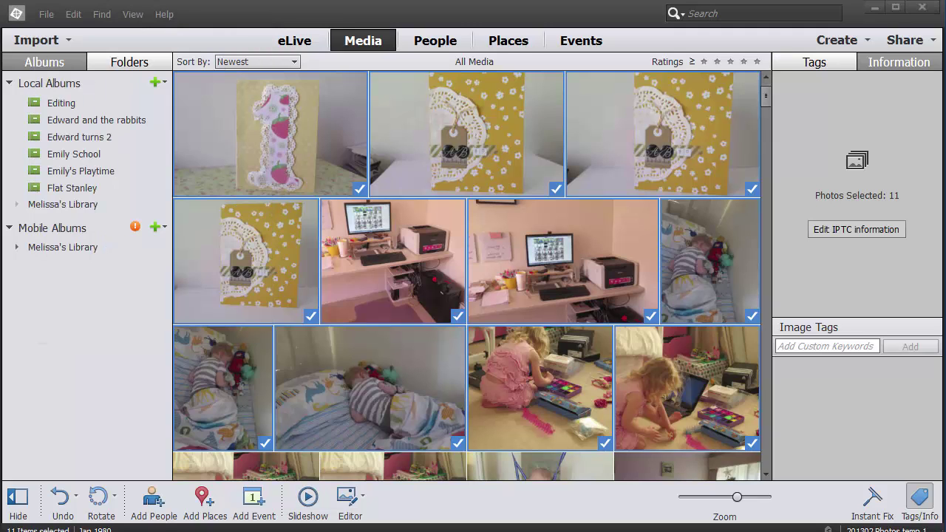